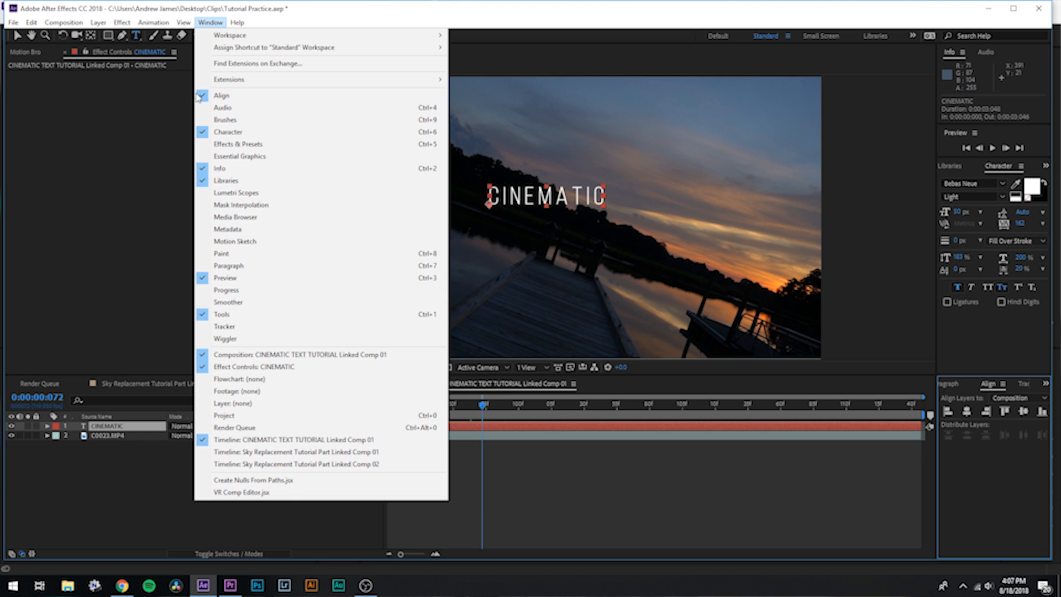
Center the CINEMATIC text layer horizontally and vertically in the composition.
left_click(967, 413)
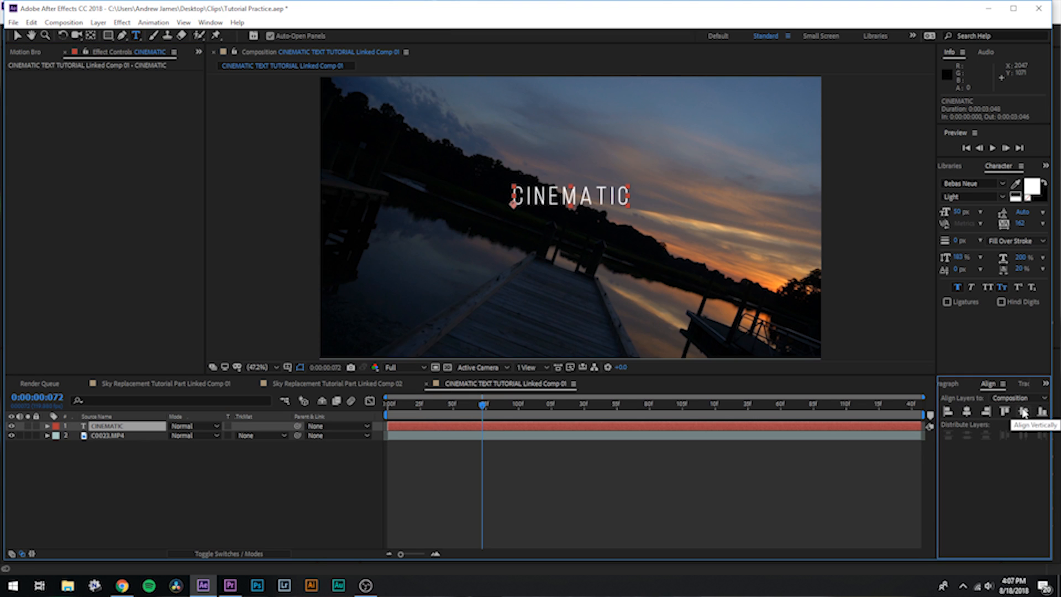
left_click(1024, 414)
left_click(731, 514)
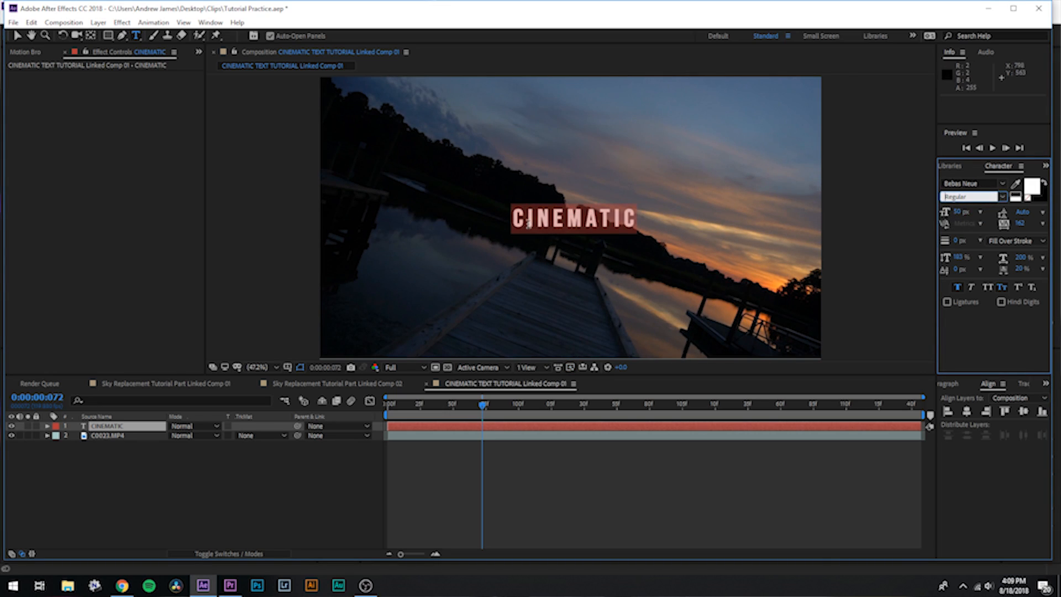
Widen the tracking of the CINEMATIC text to 641.
left_click(670, 225)
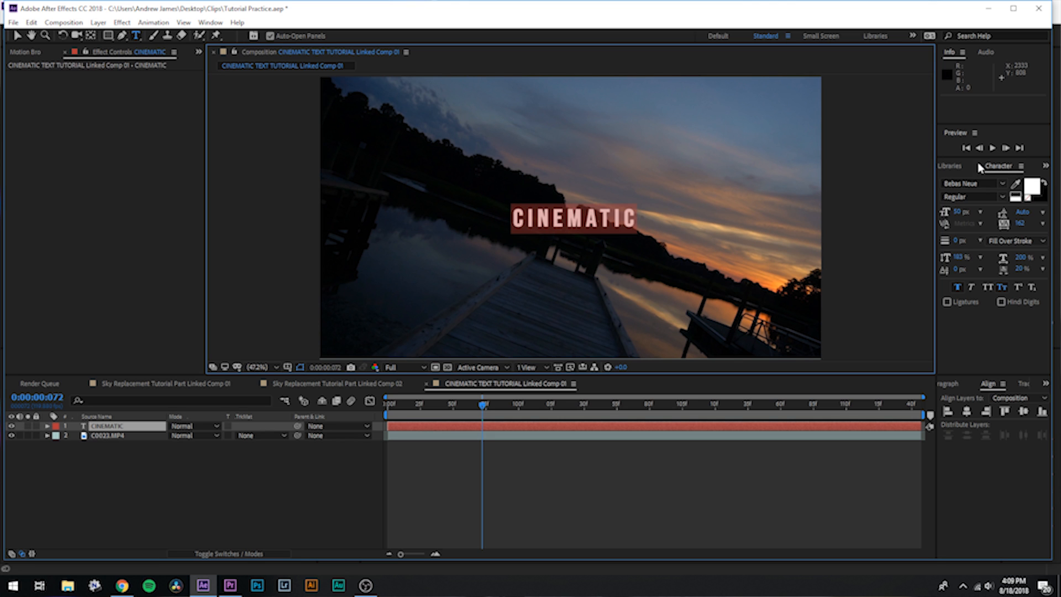
left_click(210, 22)
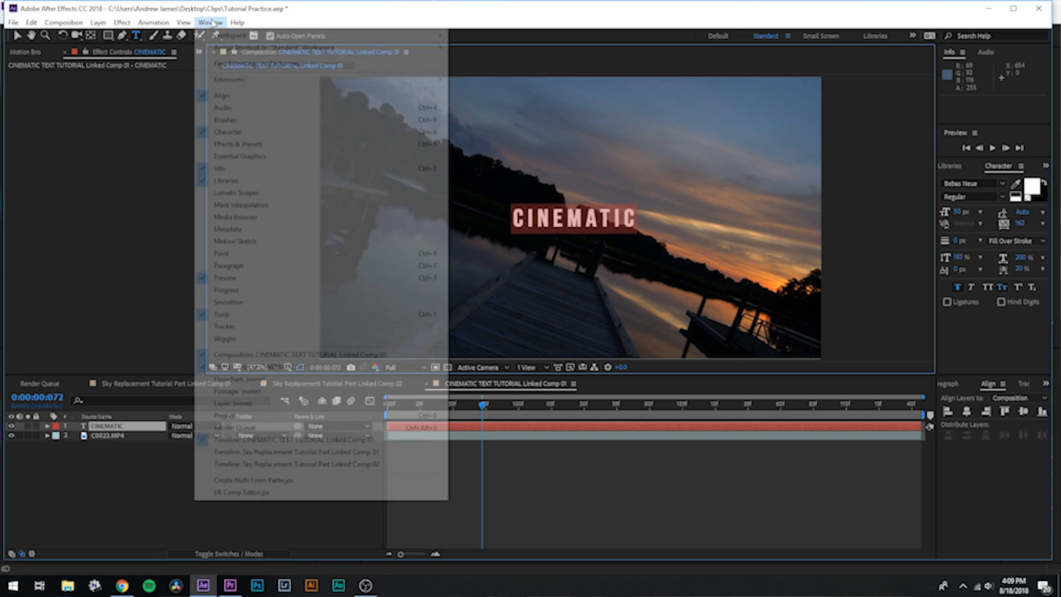
left_click(97, 137)
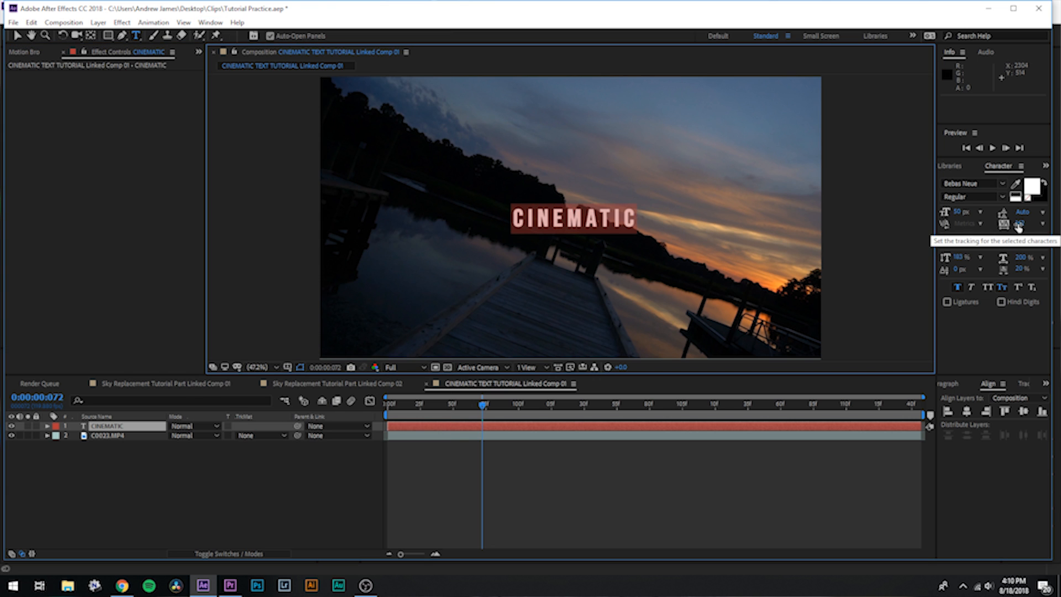
left_click_drag(1019, 223, 1055, 223)
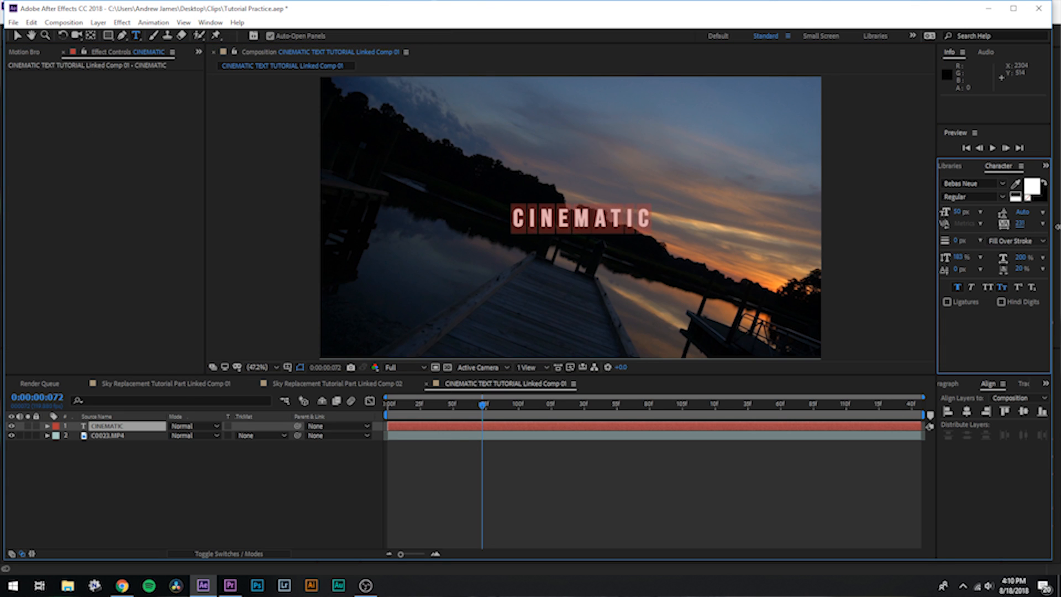
left_click(606, 483)
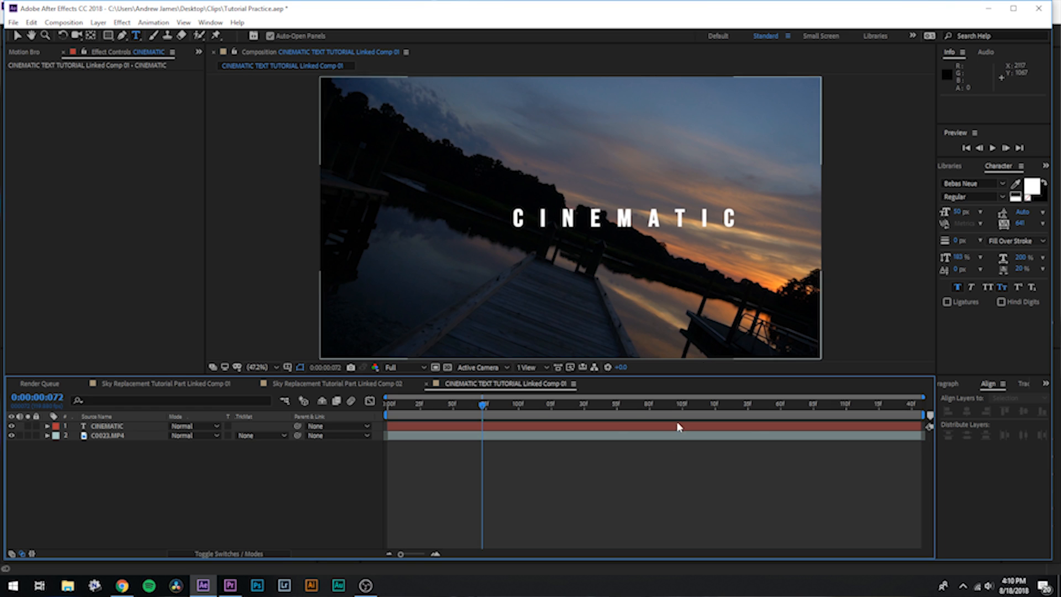
Realign the widely spaced CINEMATIC text layer to the center of the composition.
left_click(487, 427)
left_click(967, 414)
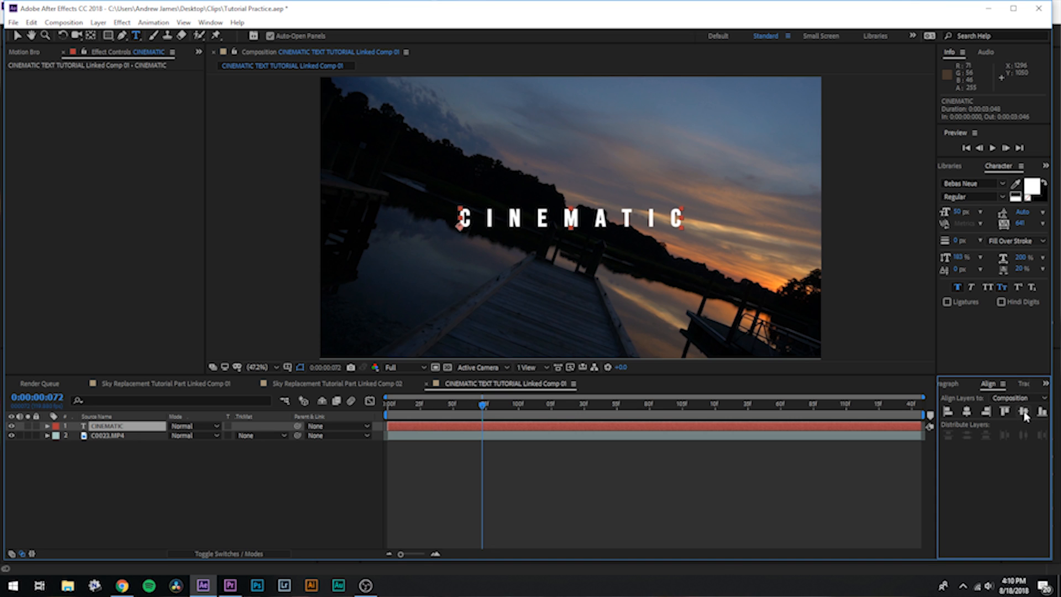
left_click(733, 528)
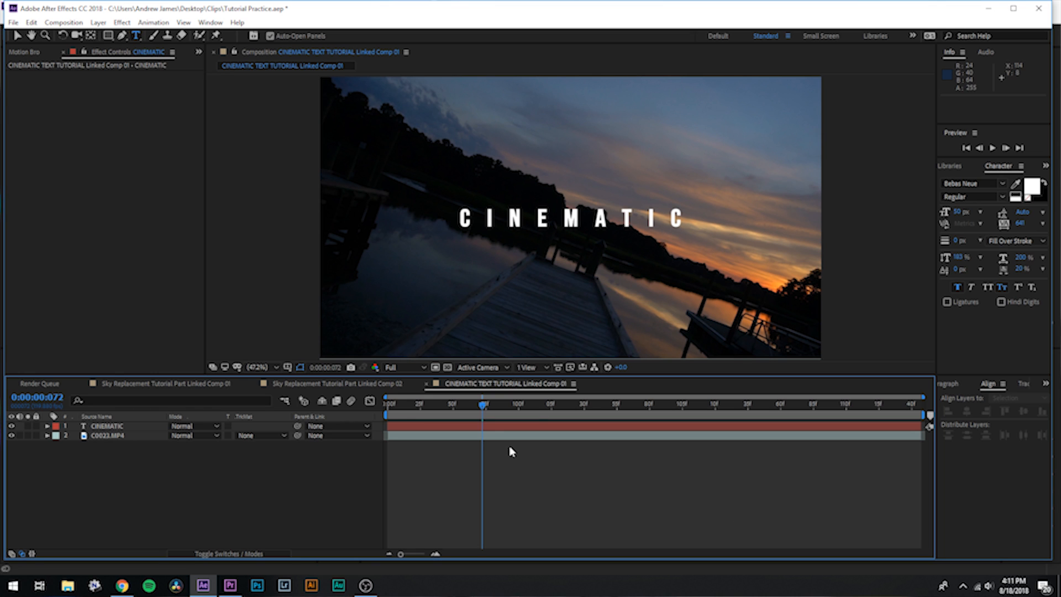
Create a black 1920 x 1080 px solid layer.
left_click(98, 23)
mouse_move(120, 34)
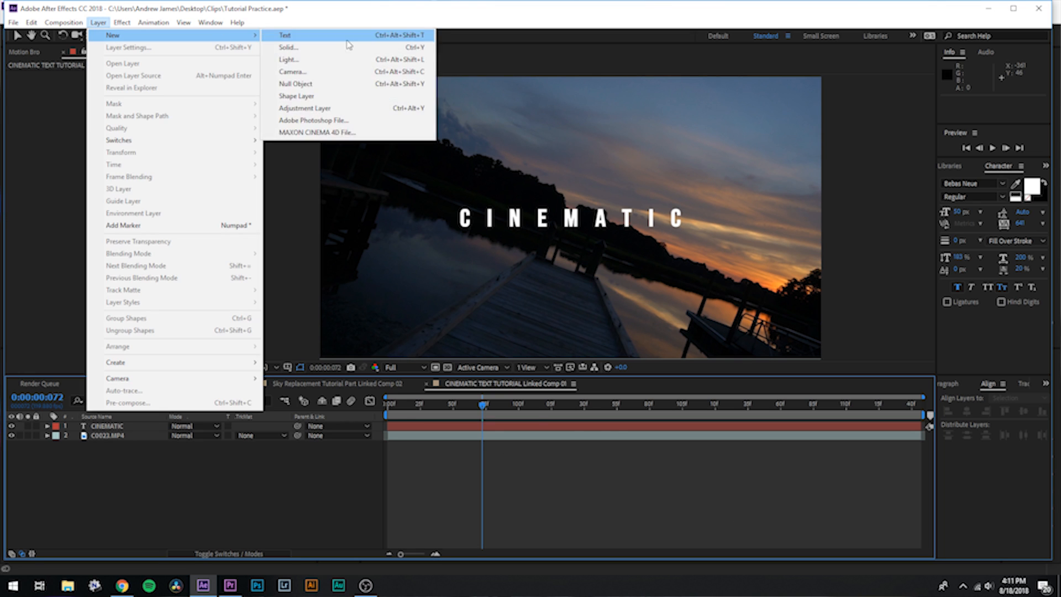
left_click(348, 49)
left_click(354, 375)
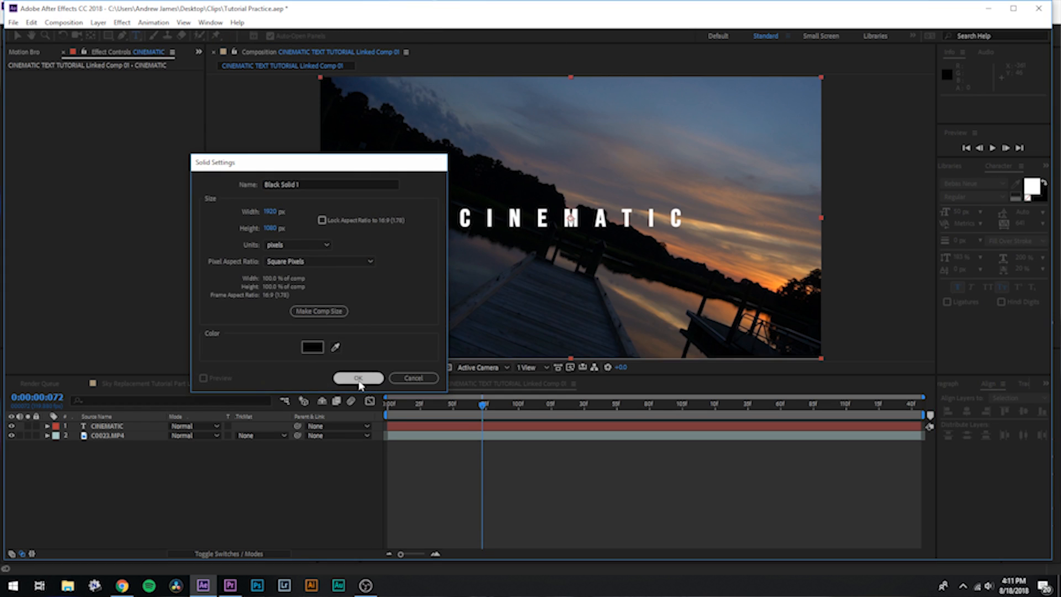
Create a second 1920 x 1080 px solid and set its color to white (FFFFFF).
left_click(98, 22)
mouse_move(108, 36)
left_click(316, 49)
left_click(313, 346)
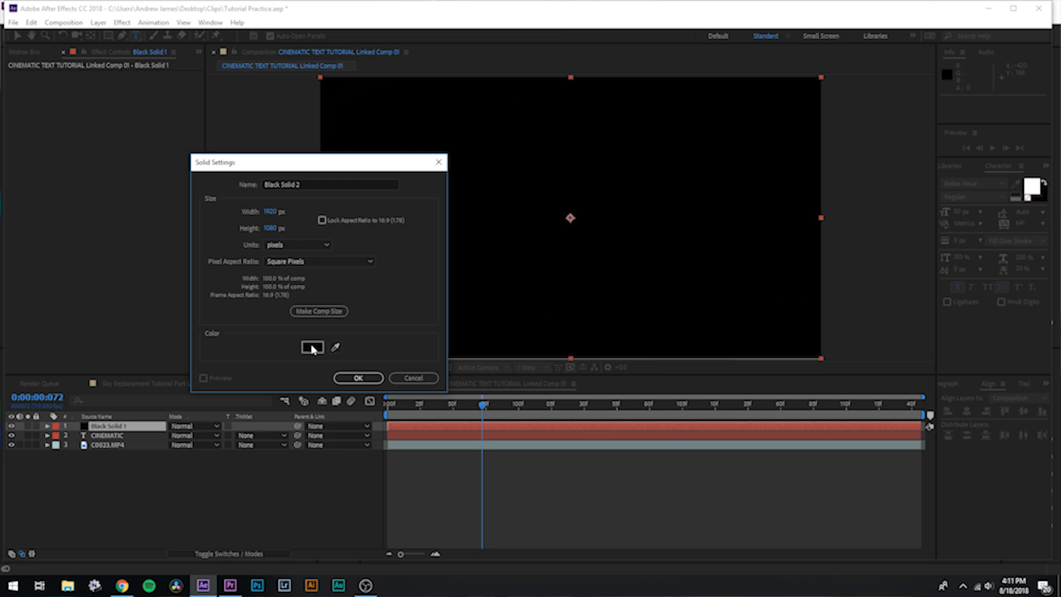
left_click_drag(670, 310, 504, 91)
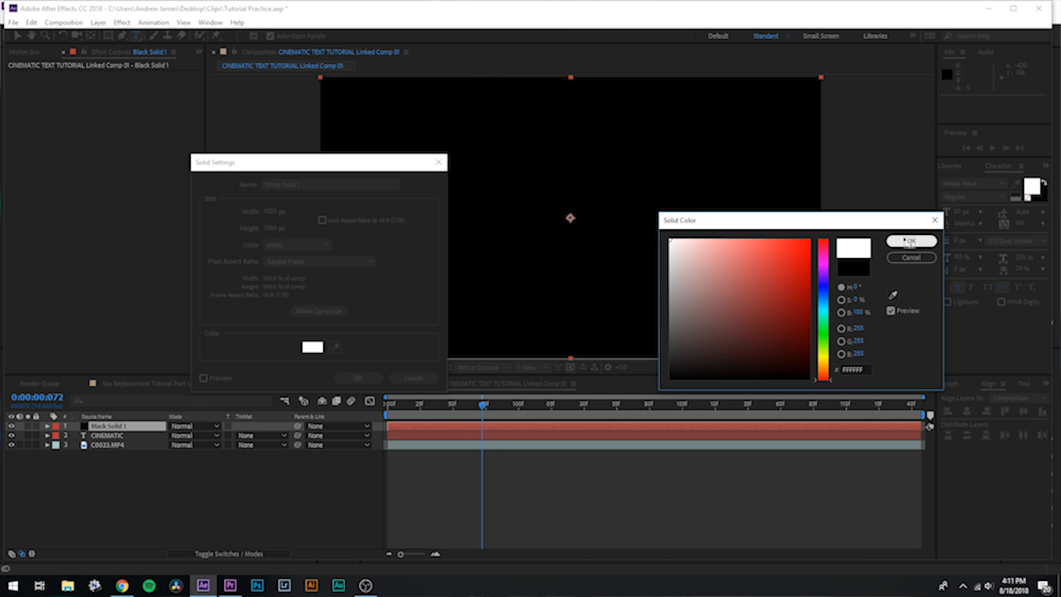
left_click(912, 240)
left_click(358, 377)
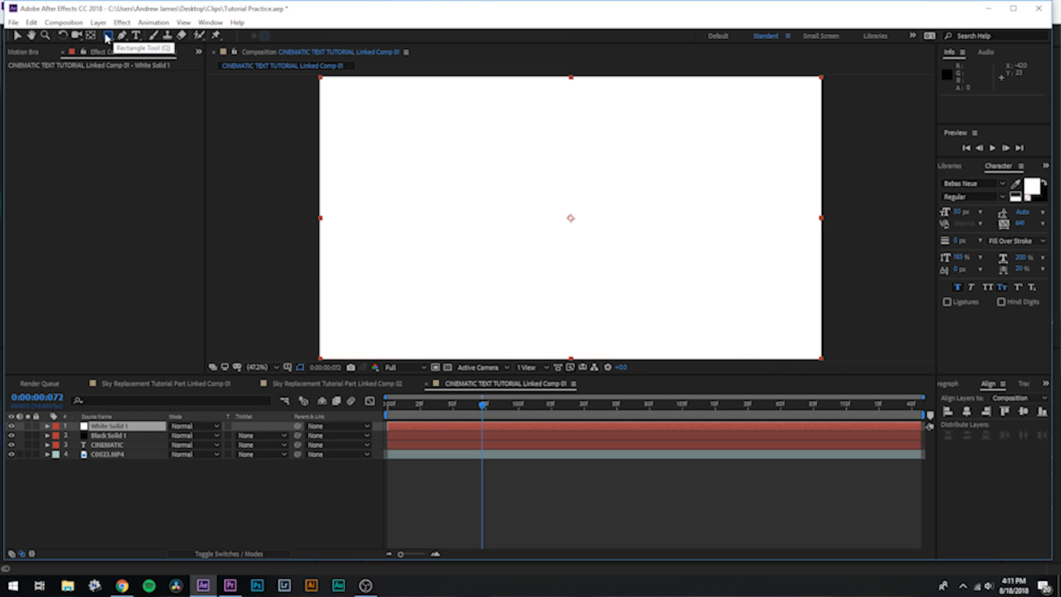
Draw a rectangular mask on the white solid from about 493 px down, extending past the frame's sides and lower edge.
left_click(107, 37)
mouse_move(265, 207)
left_mouse_down()
mouse_move(578, 261)
mouse_move(971, 459)
mouse_move(975, 475)
left_mouse_up()
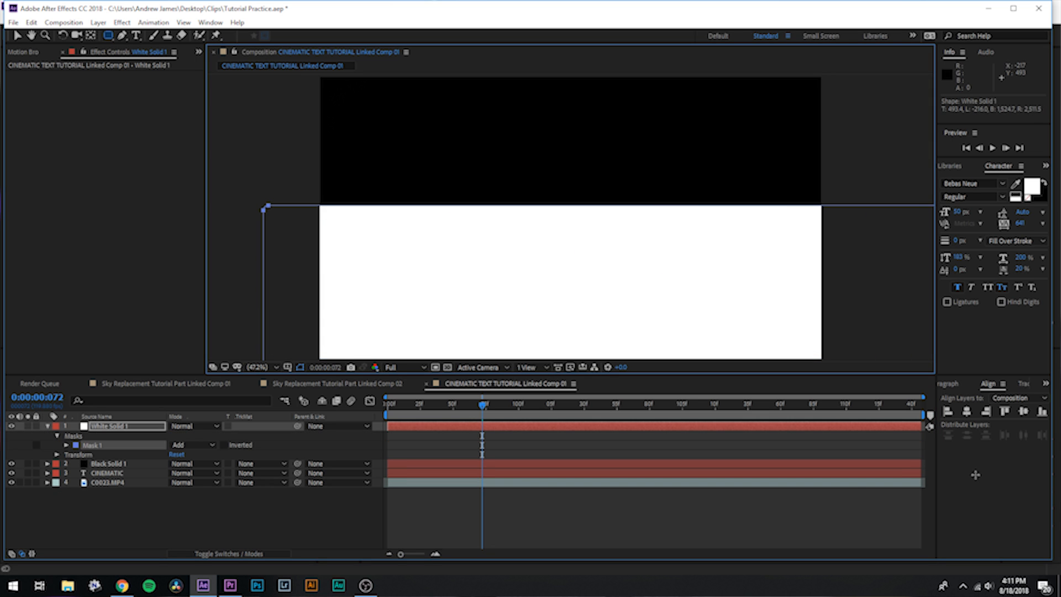
left_click(92, 446)
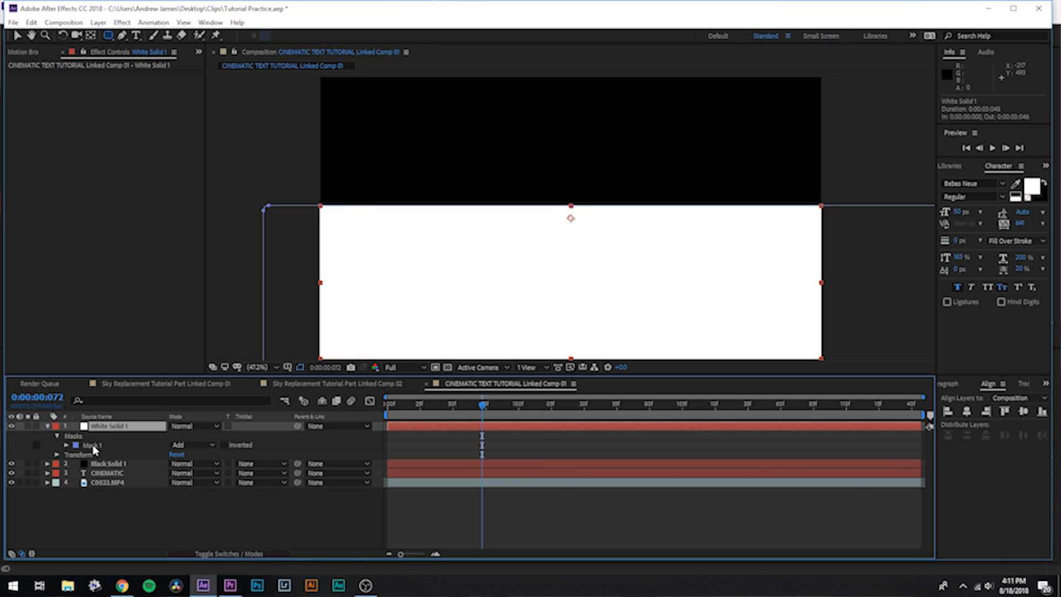
Set the white solid's mask feather to 700 pixels and shift the solid lower to form a soft black-to-white gradient.
left_click(527, 426)
key("f")
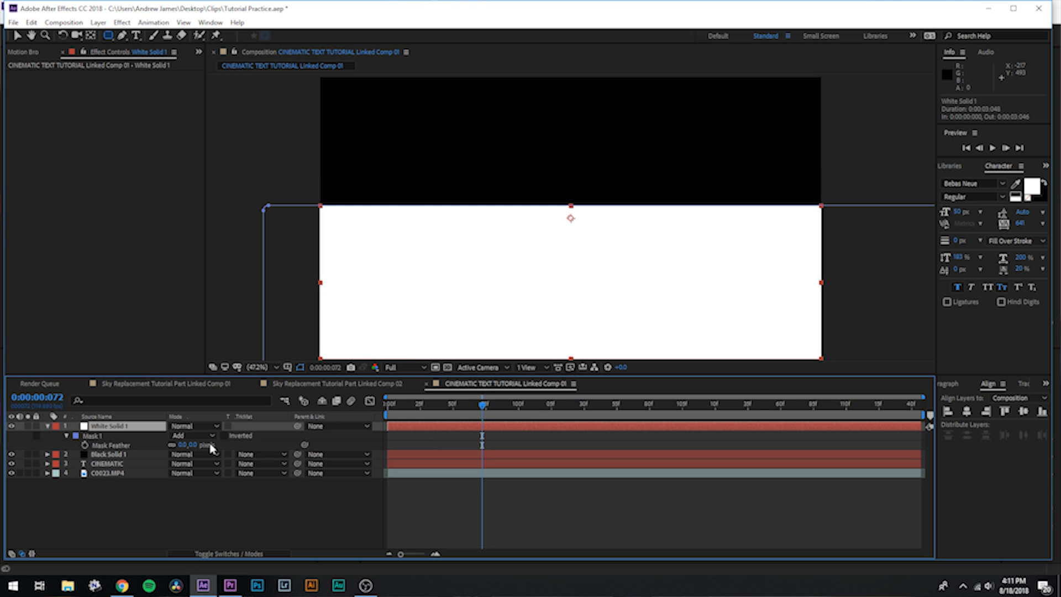
left_click(193, 446)
type("500")
key("Return")
left_click_drag(193, 445, 491, 457)
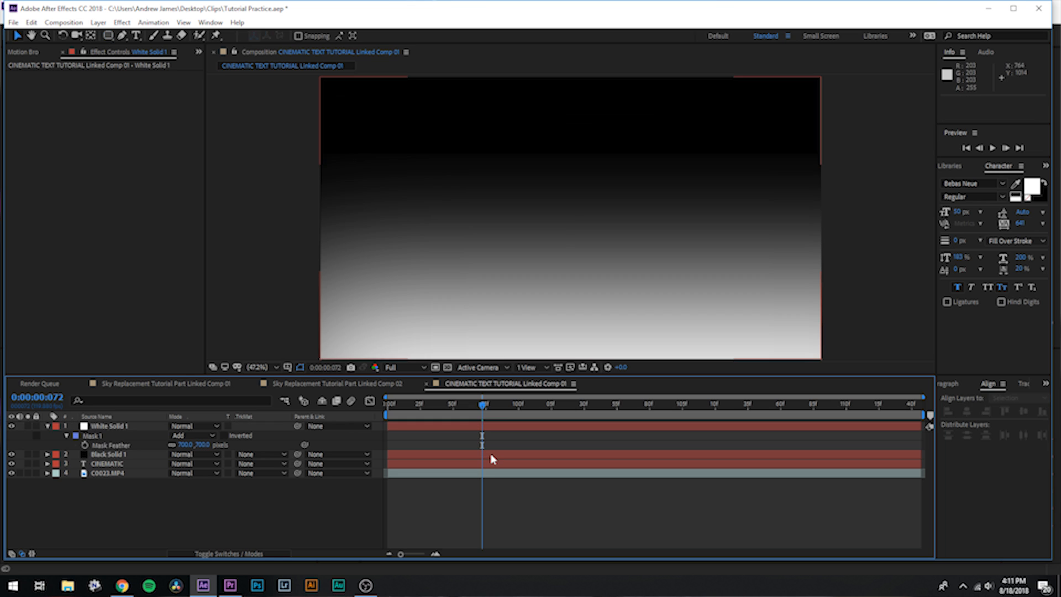
Pre-compose the white and black solids together, moving all attributes into the new composition.
left_click(491, 457)
left_click(476, 429, "ctrl")
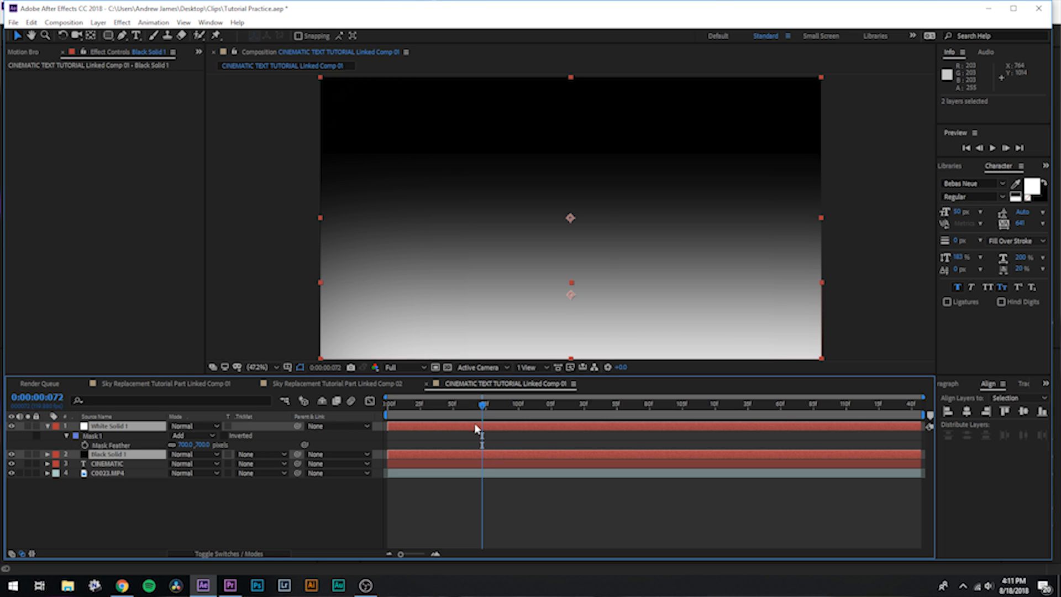
right_click(476, 429)
left_click(514, 377)
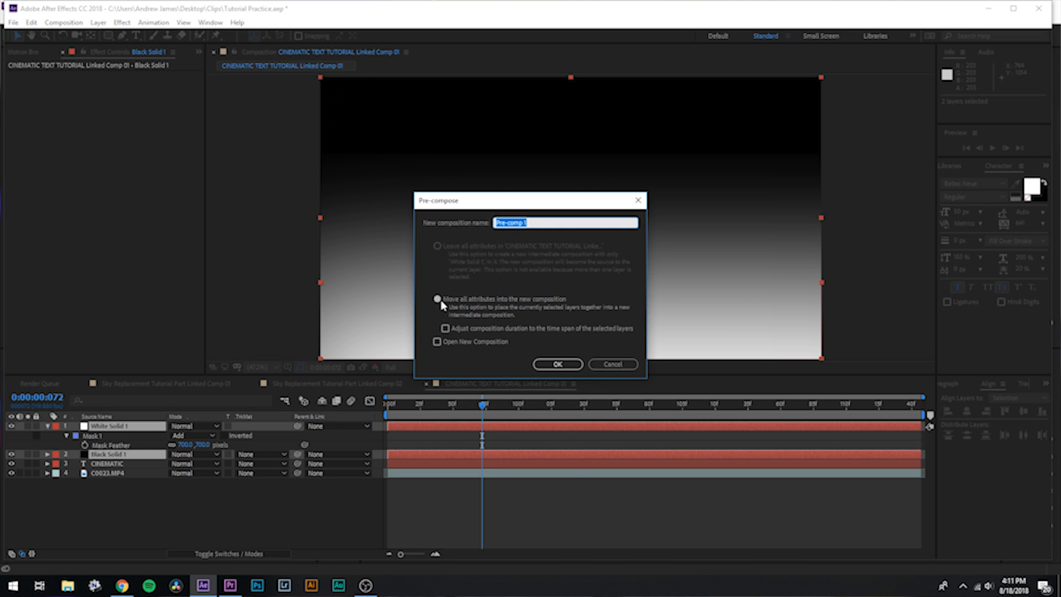
left_click(556, 364)
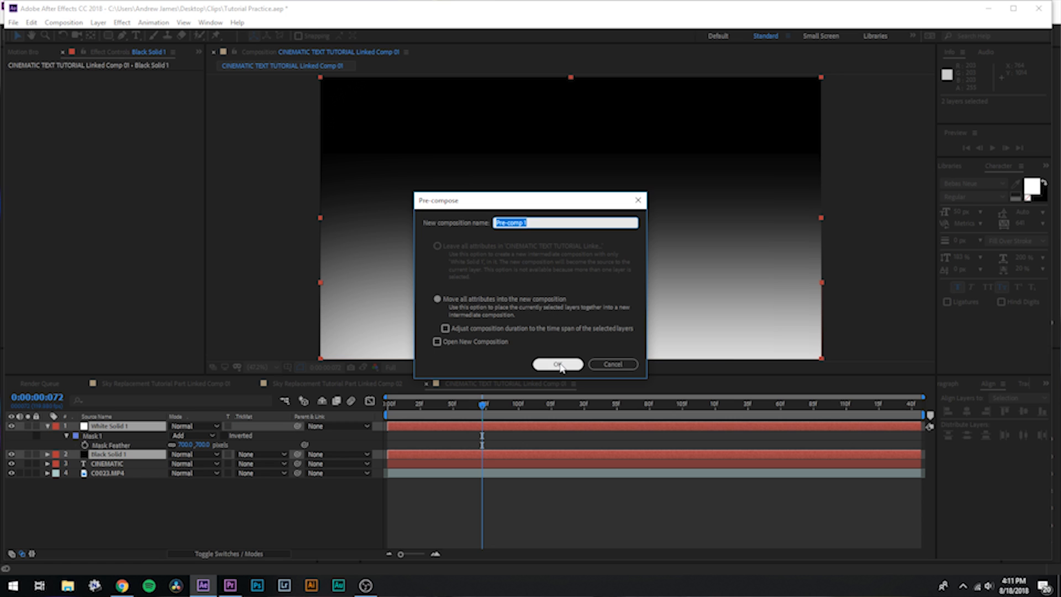
Move the CINEMATIC text layer above the gradient pre-comp and set the pre-comp's track matte to Luma Matte "CINEMATIC".
left_click_drag(108, 436, 113, 428)
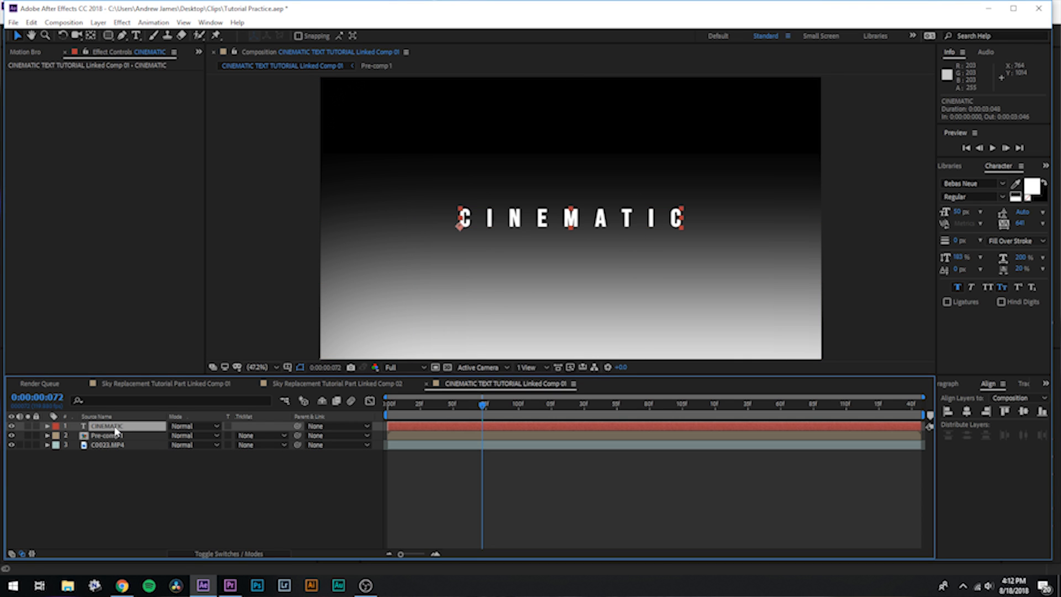
left_click(108, 436)
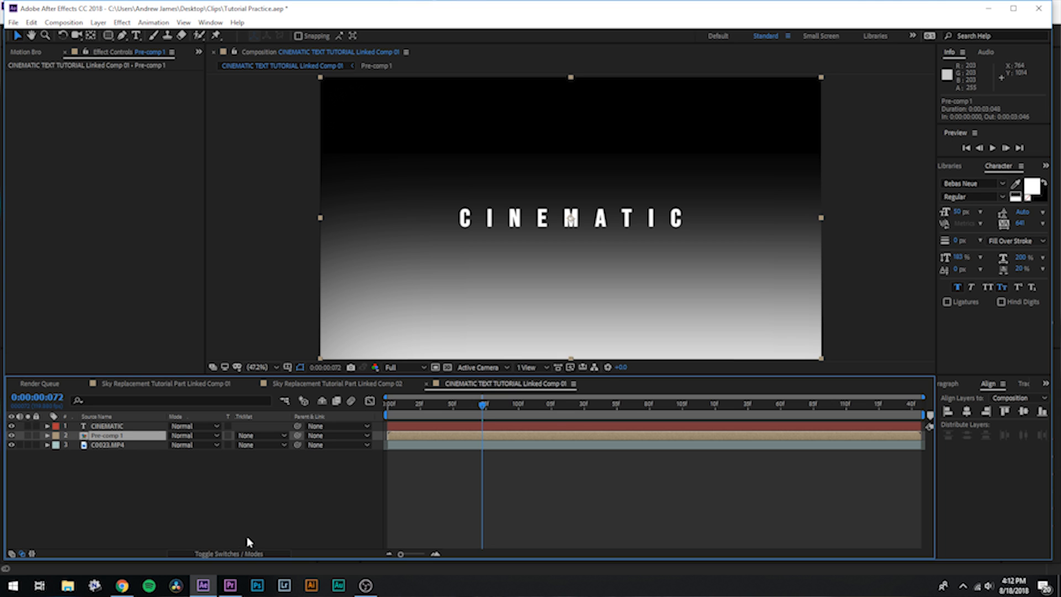
left_click(255, 436)
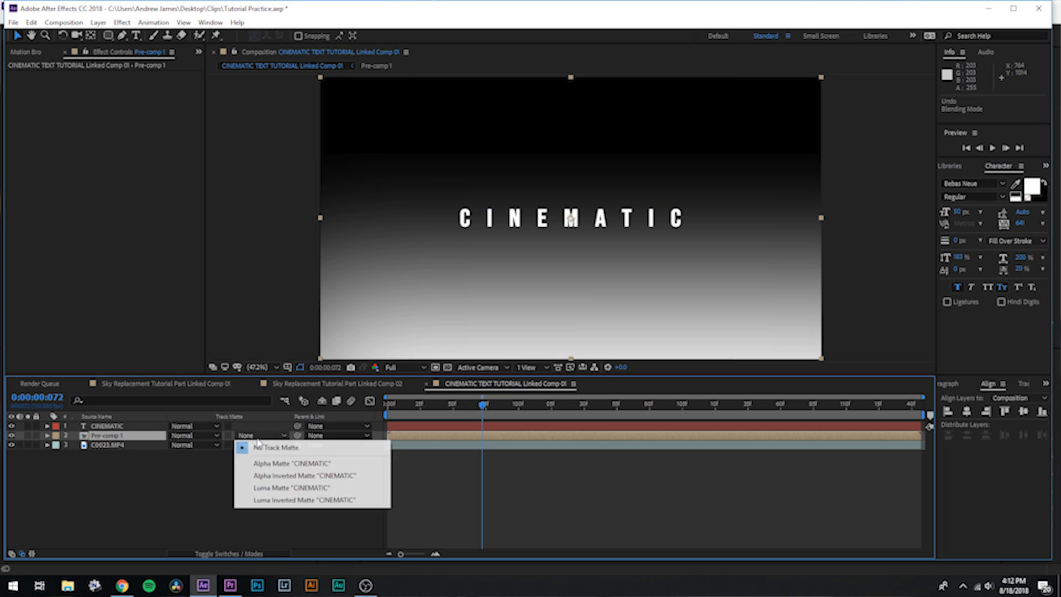
left_click(309, 489)
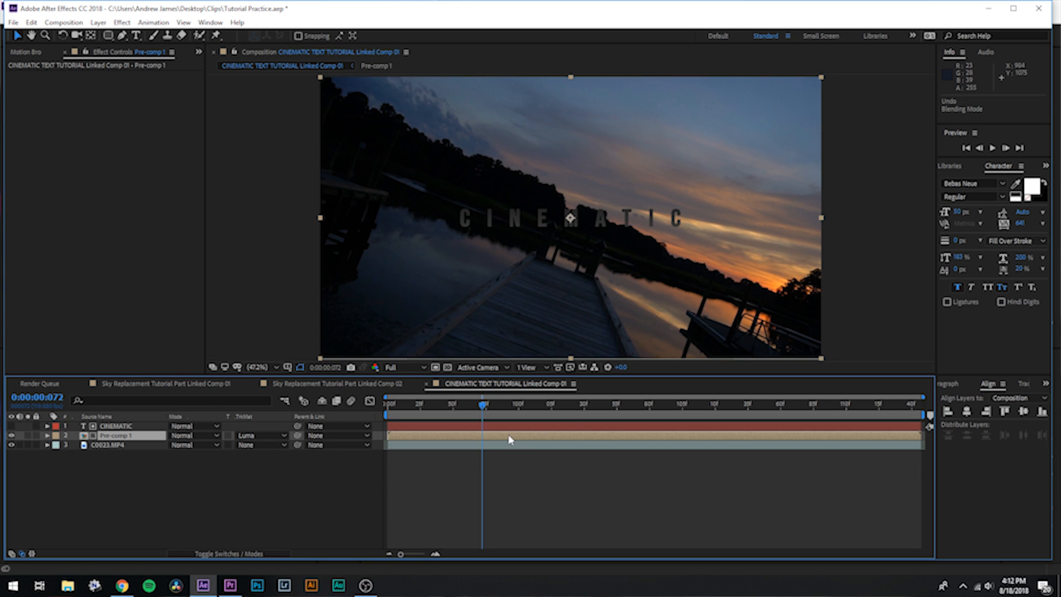
Move the gradient pre-comp upward so a brighter part of it fills the CINEMATIC letters.
key("p")
mouse_move(221, 445)
left_mouse_down()
mouse_move(200, 446)
mouse_move(241, 445)
left_mouse_up()
left_click(499, 446)
Keyframe the pre-comp's rotation from 0° at the first frame to 41° at 0:00:03:002.
key("Home")
key("p")
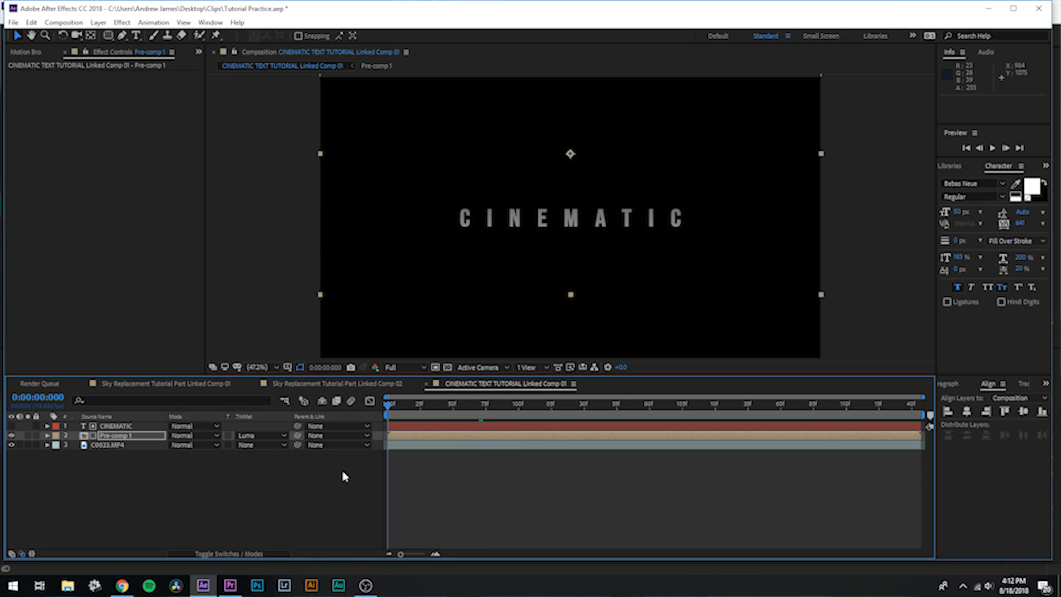
key("r")
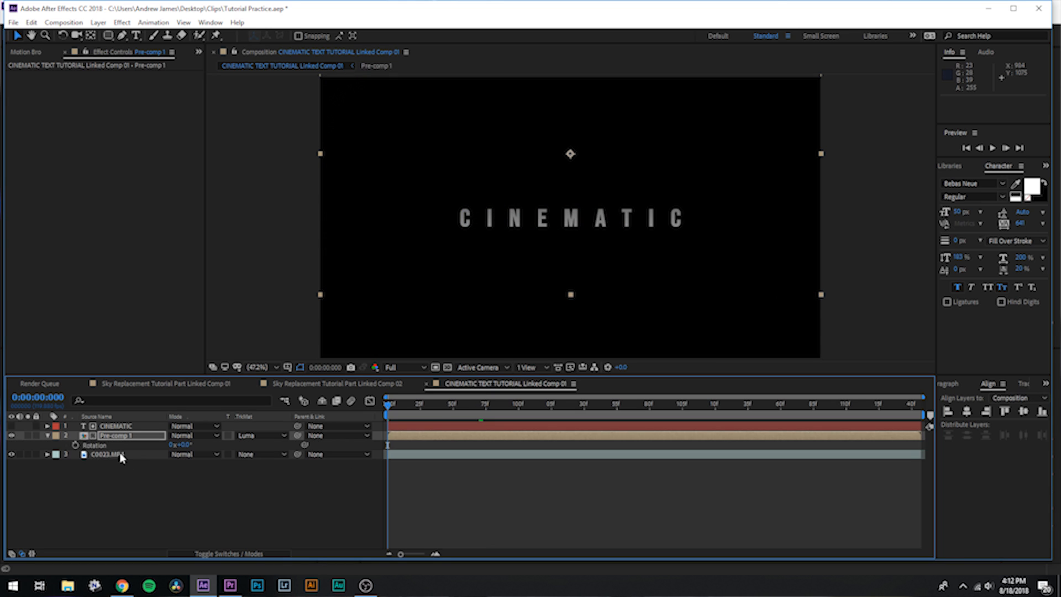
left_click(75, 445)
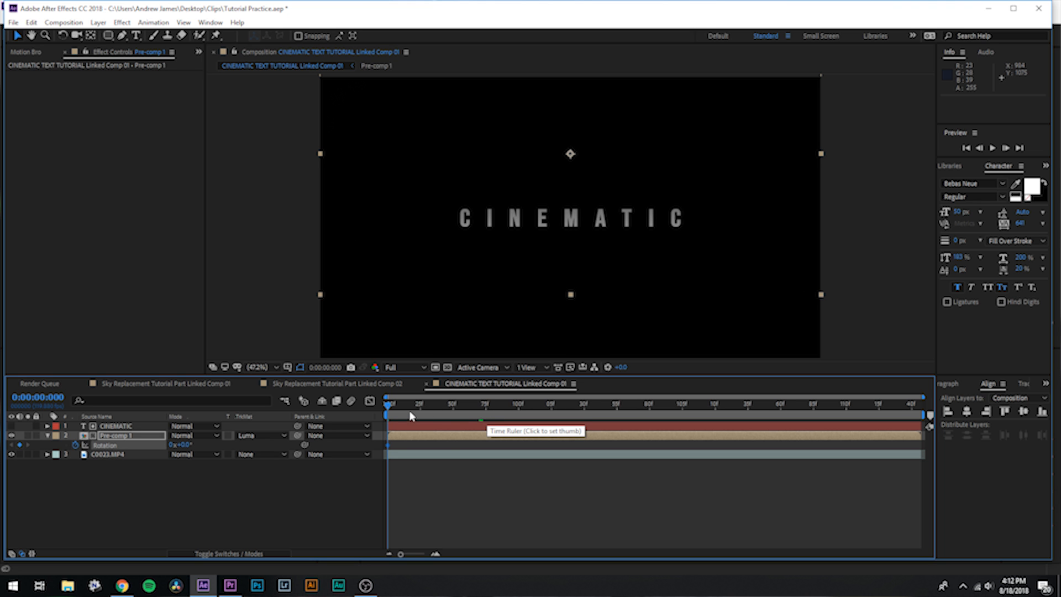
key("space")
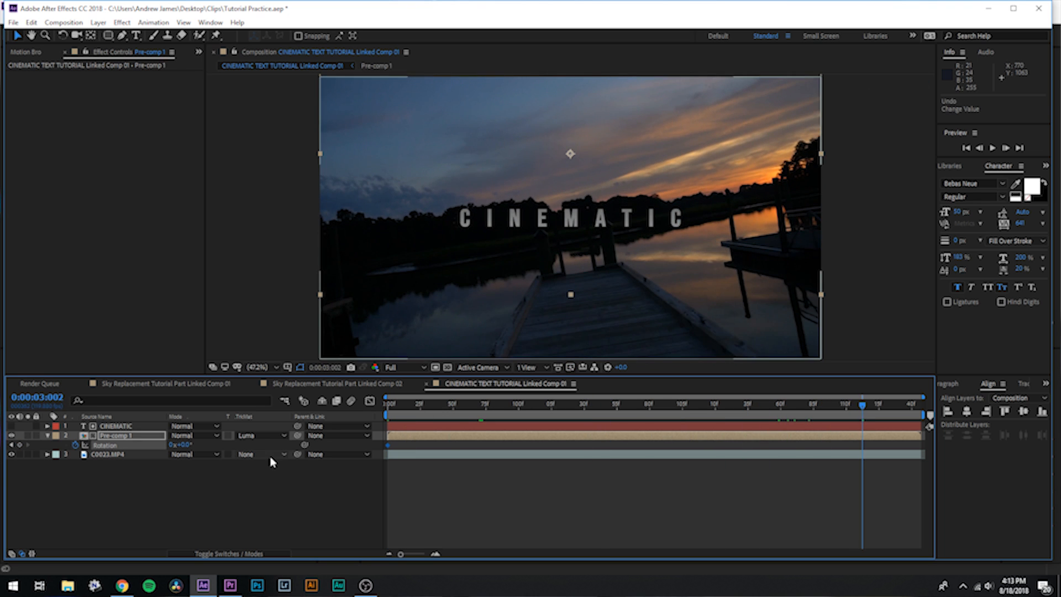
left_click_drag(184, 445, 207, 445)
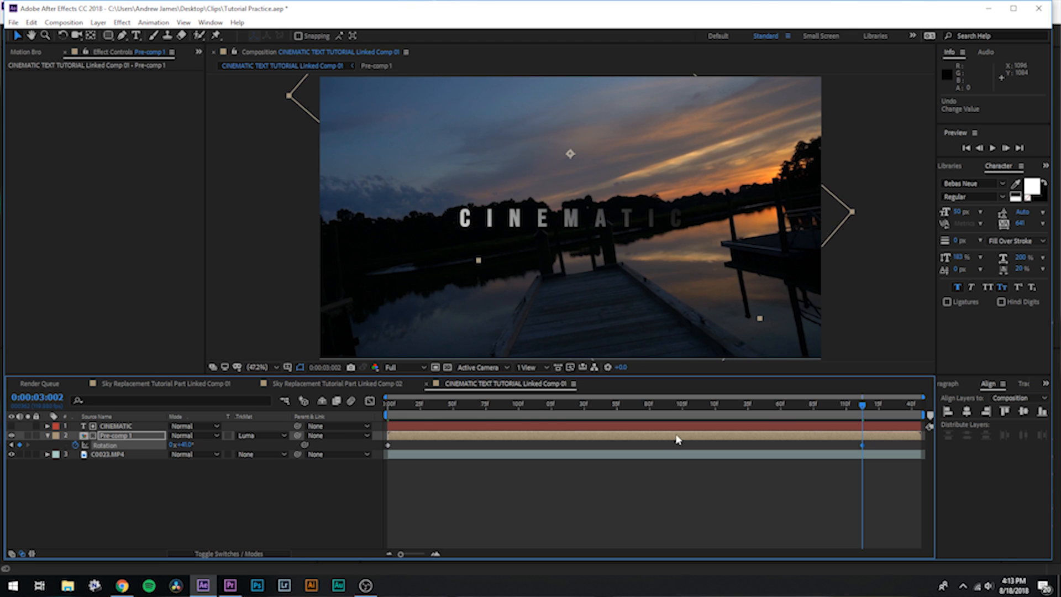
Preview the rotating gradient across the CINEMATIC text and return to the start of the timeline.
key("space")
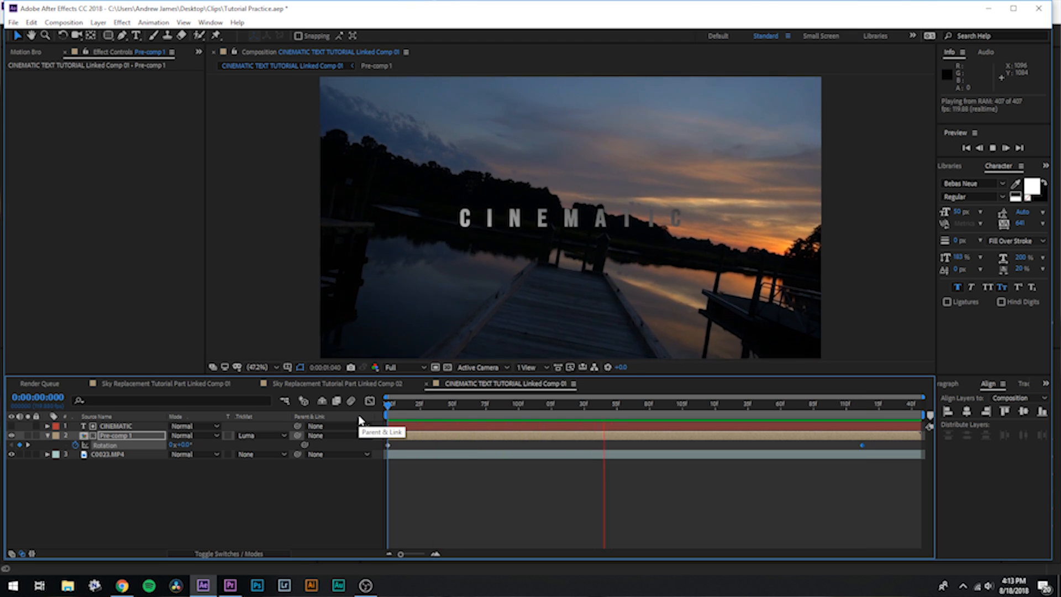
left_click(515, 410)
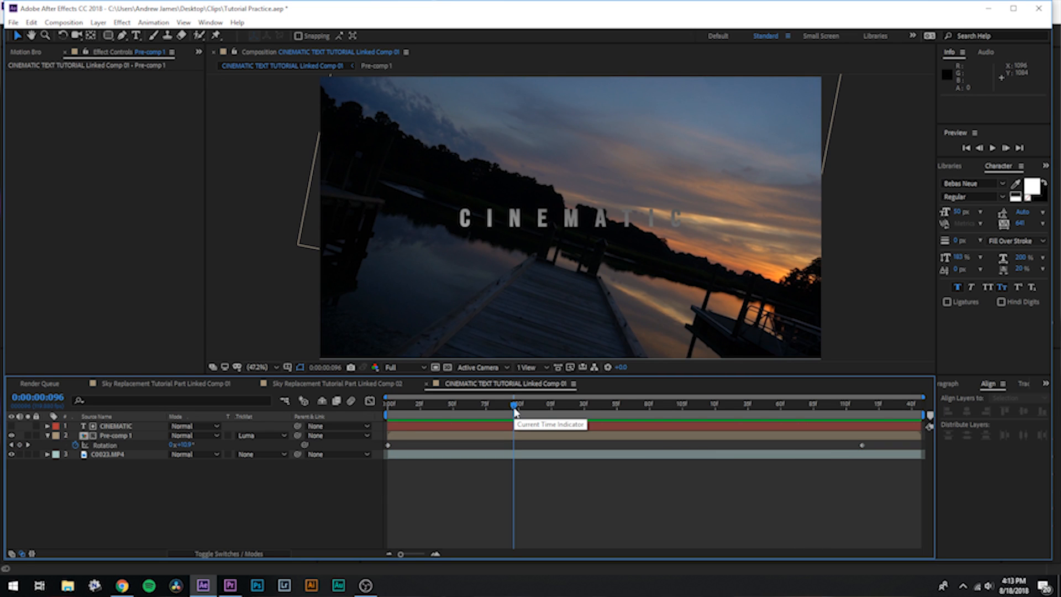
key("ctrl+z")
key("Home")
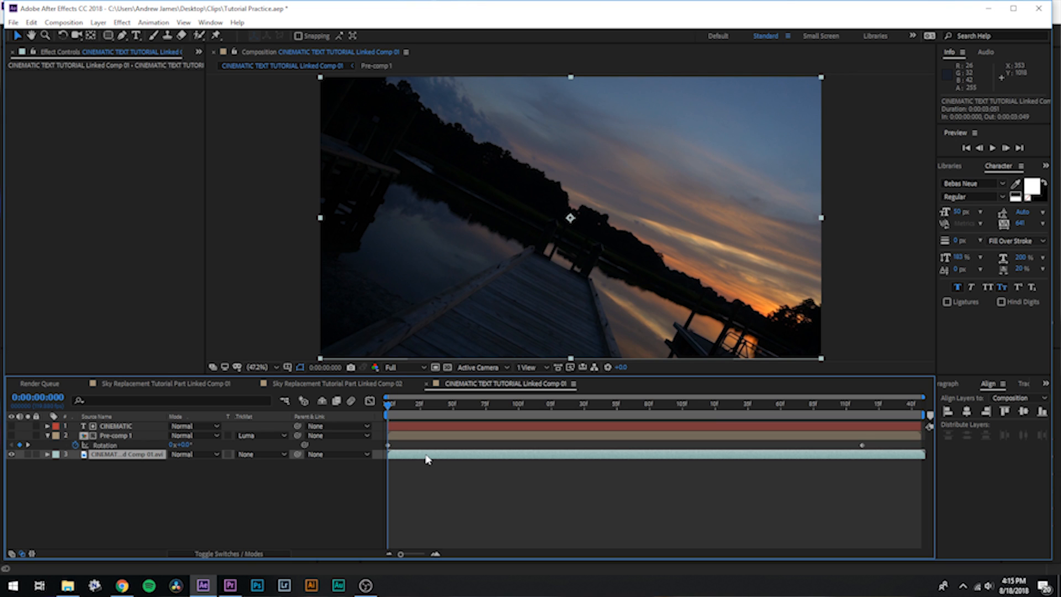
Run Track Camera on the dock footage layer beneath the text and gradient layers.
left_click(465, 473)
left_click(433, 456)
right_click(458, 463)
mouse_move(531, 341)
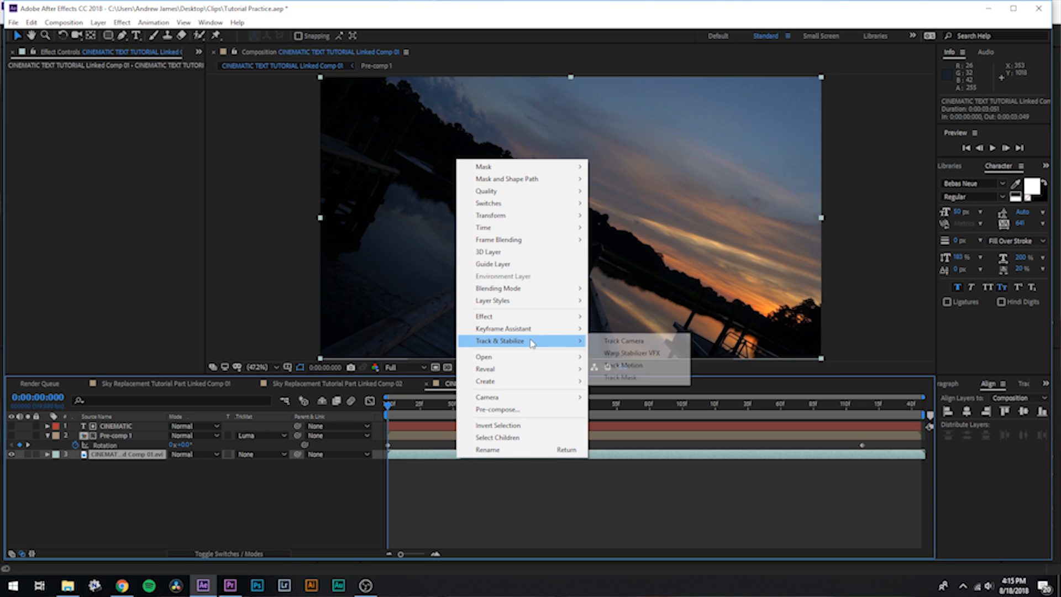
left_click(614, 341)
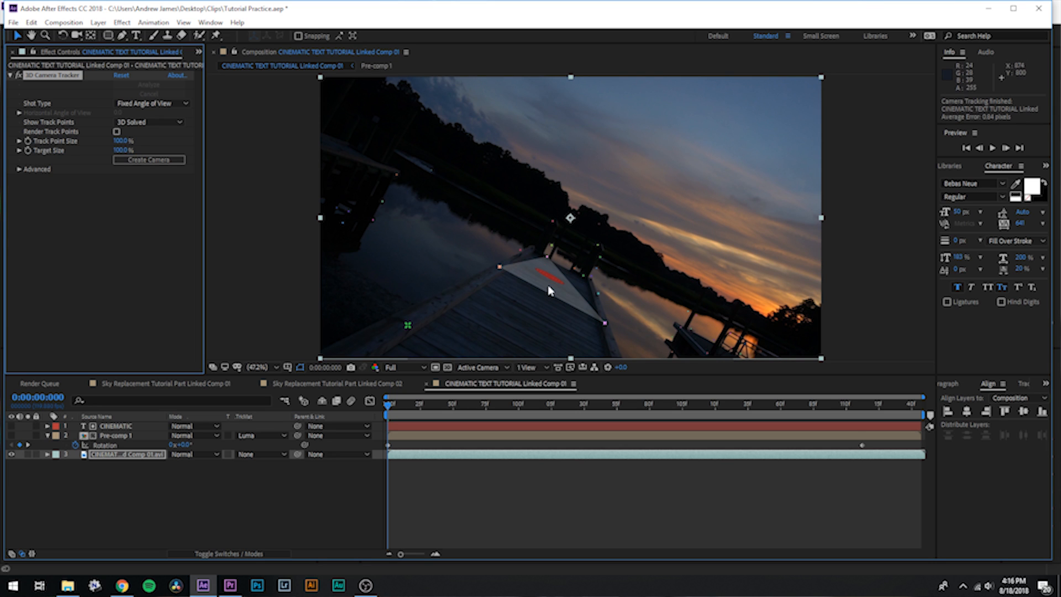
Create a track solid and camera from the tracked points on the dock's planks.
right_click(551, 288)
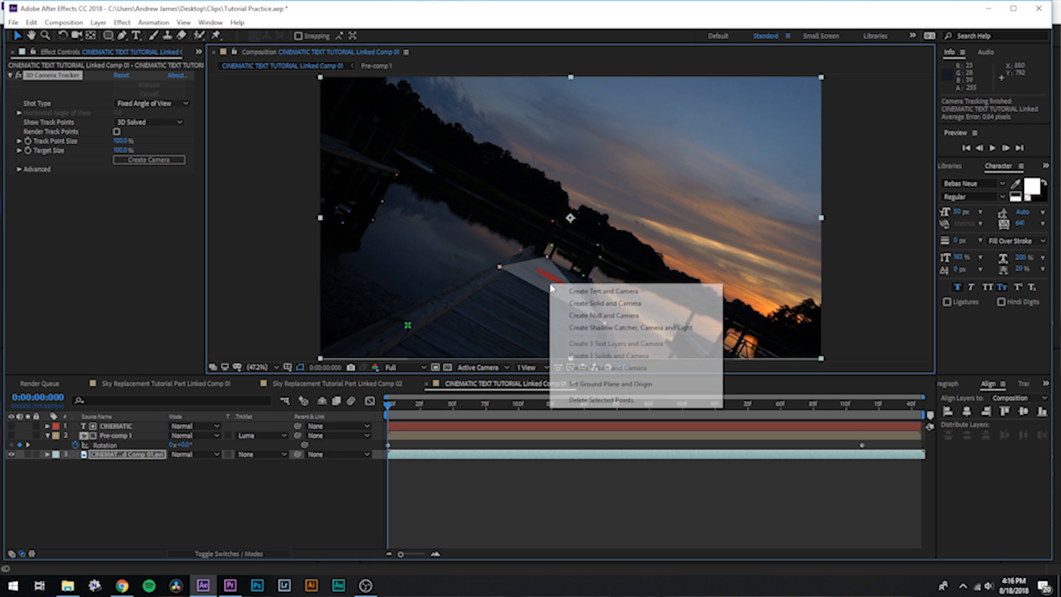
left_click(578, 306)
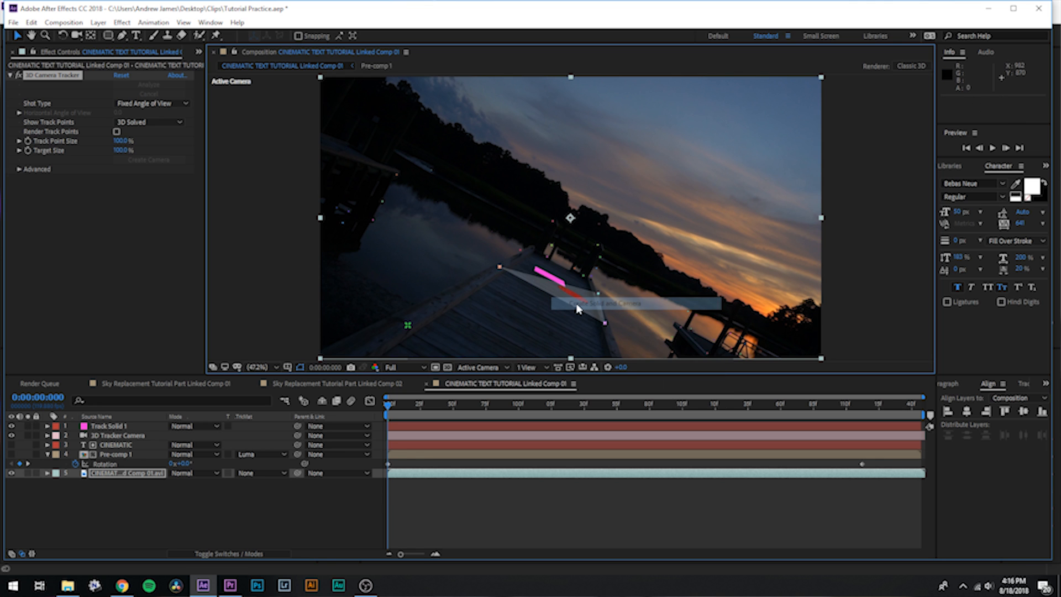
Pre-compose the CINEMATIC text and Pre-comp 1 layers together and cut the resulting layer from the main composition.
left_click(404, 461)
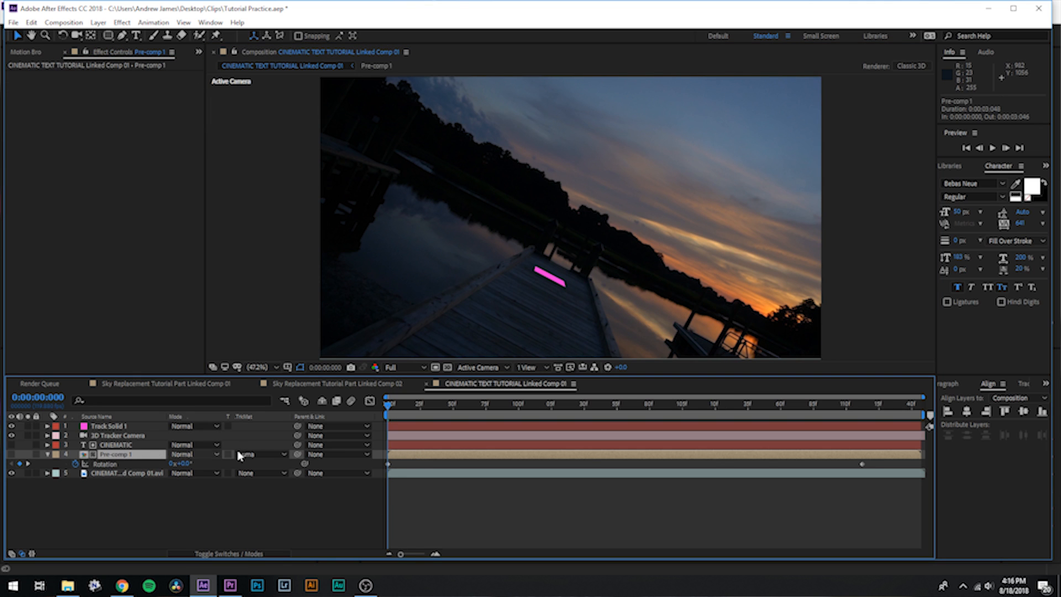
left_click(414, 445, "ctrl")
right_click(413, 448)
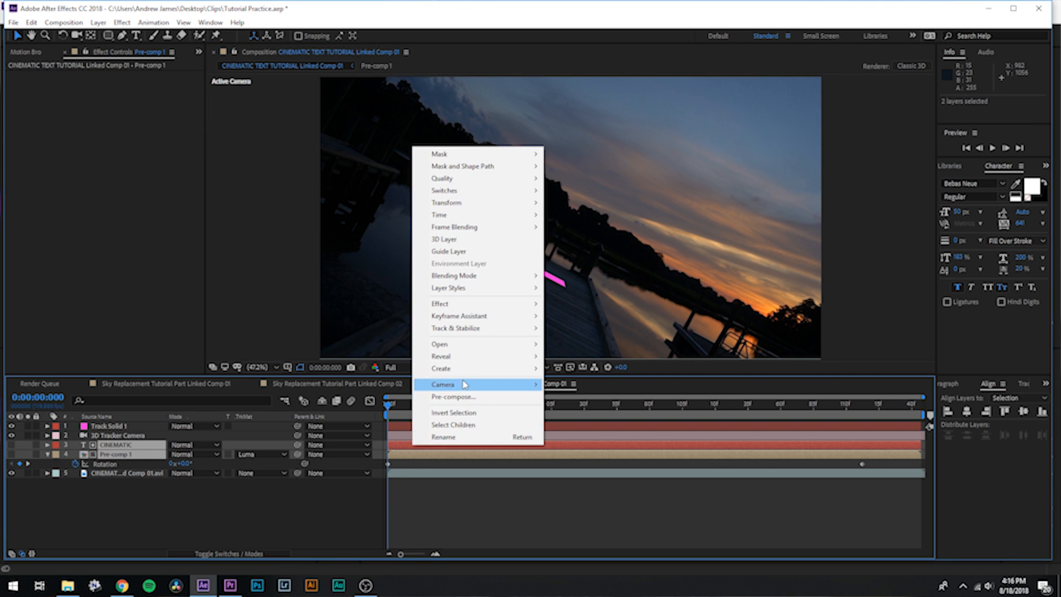
left_click(454, 396)
left_click(558, 364)
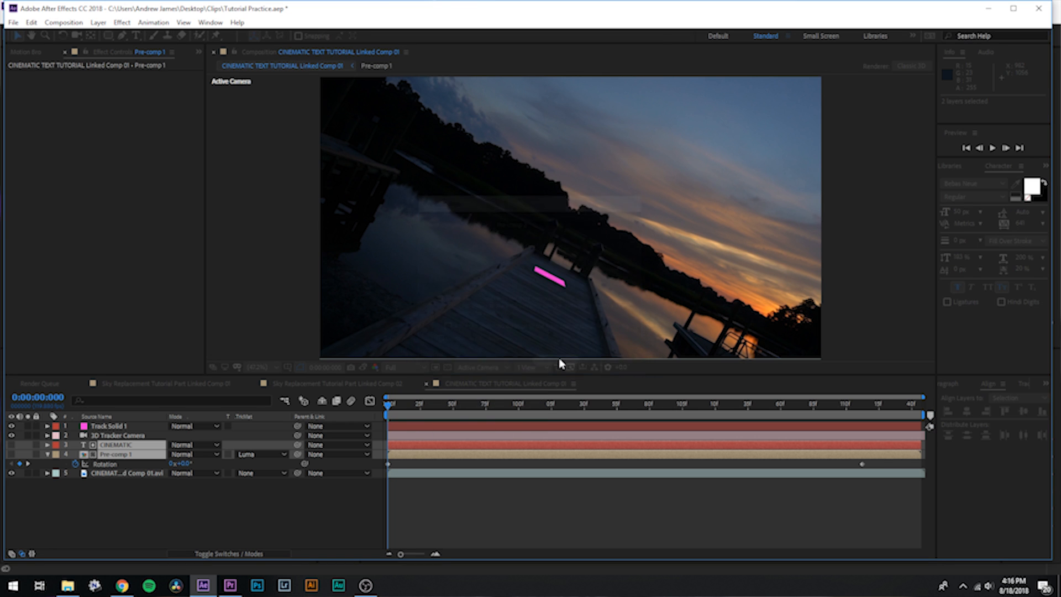
Pre-compose the Track Solid 1 layer with the default settings.
left_click(411, 427)
right_click(411, 428)
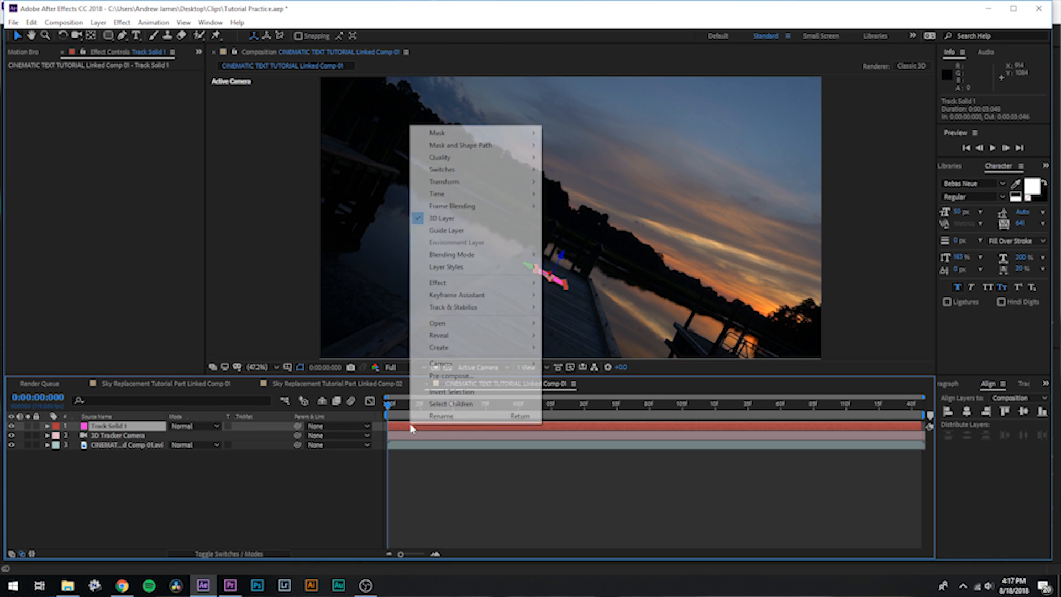
left_click(486, 381)
left_click(559, 363)
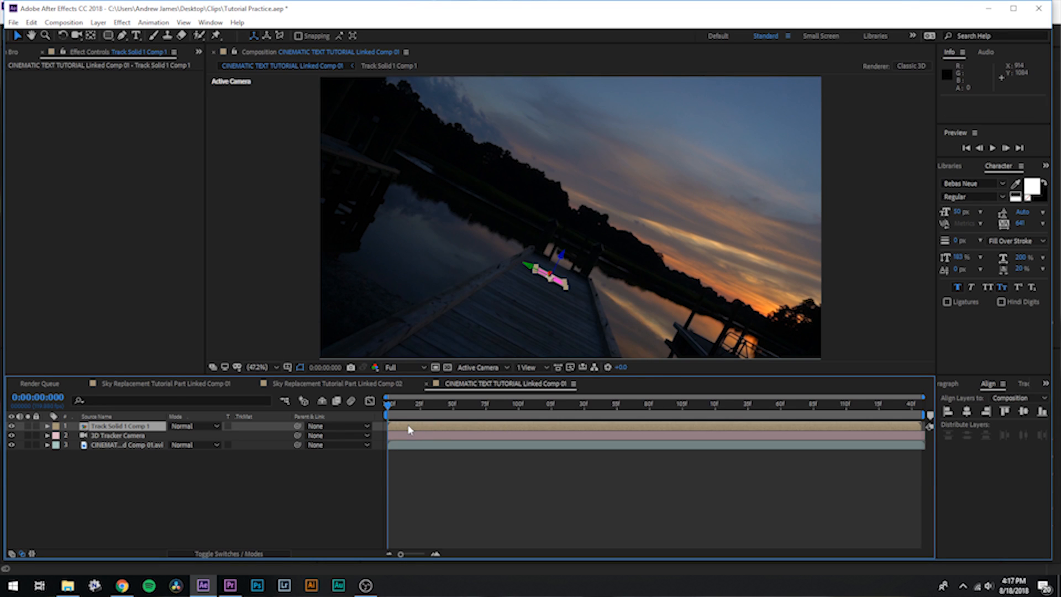
Paste the CINEMATIC pre-comp inside the Track Solid 1 Comp 1 composition and hide the pink solid.
double_click(410, 430)
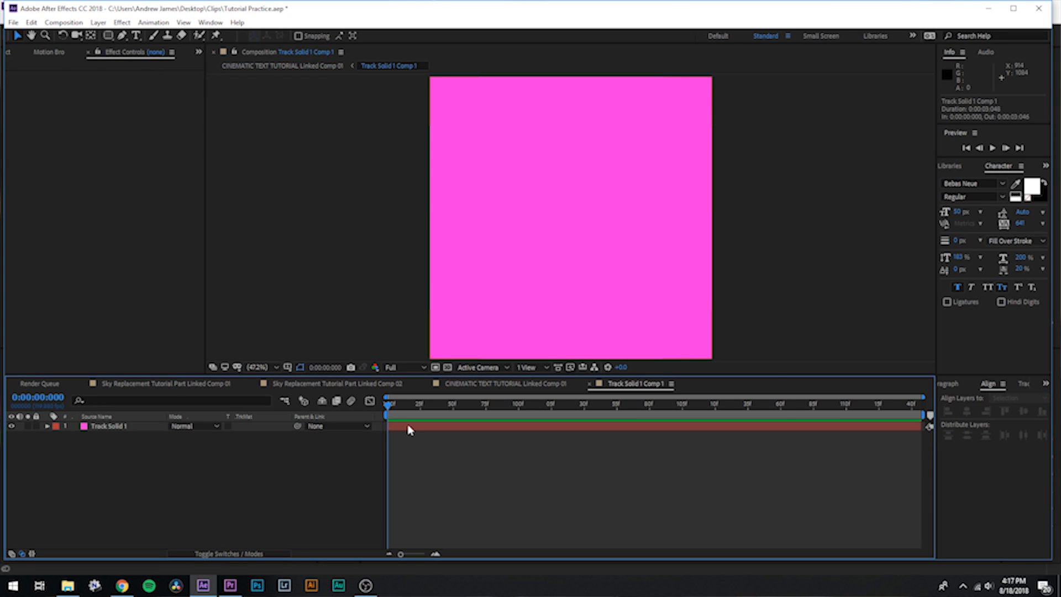
key("ctrl+v")
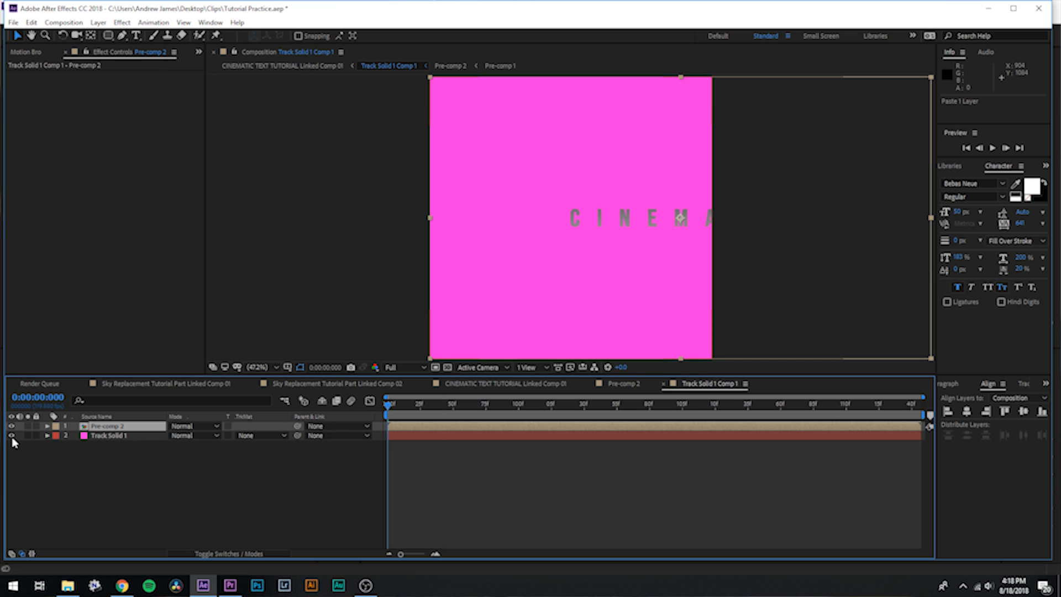
left_click(11, 435)
Scale the CINEMATIC pre-comp to 66% and center it horizontally and vertically in the composition.
key("s")
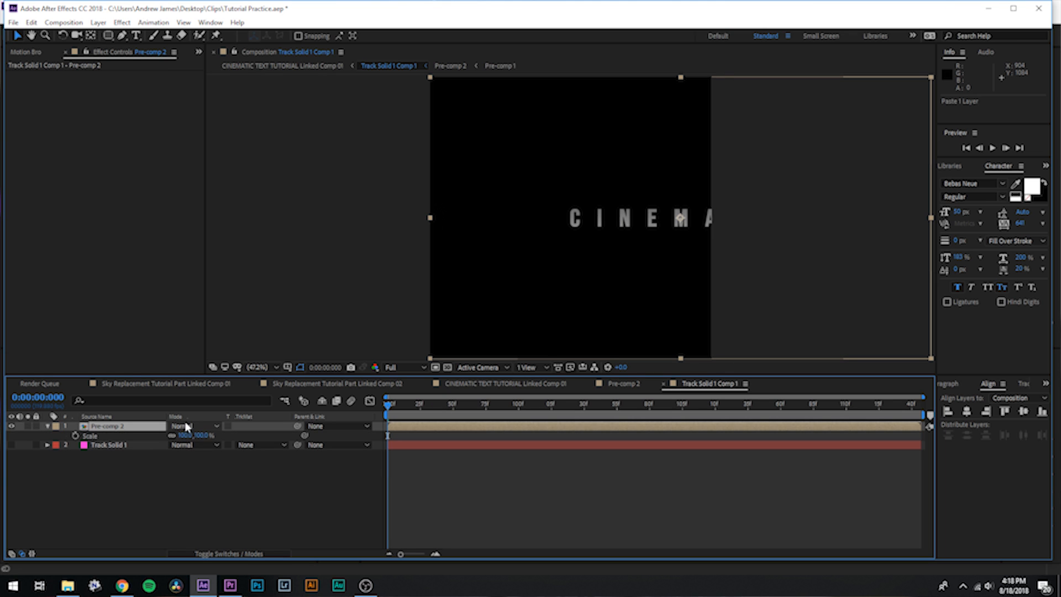
left_click_drag(199, 436, 175, 436)
left_click_drag(619, 256, 517, 254)
left_click(966, 411)
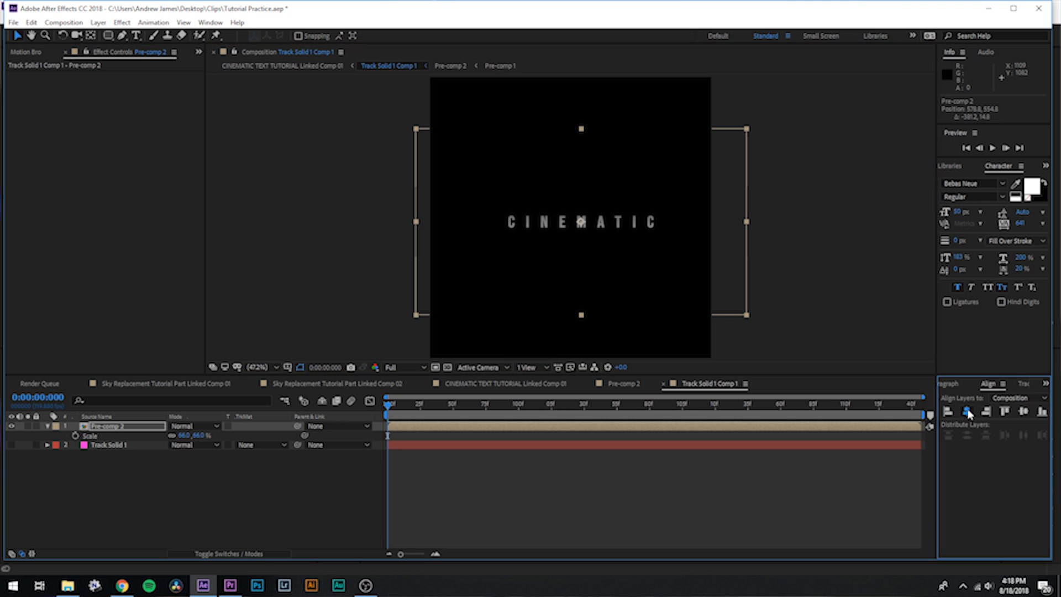
left_click(1023, 411)
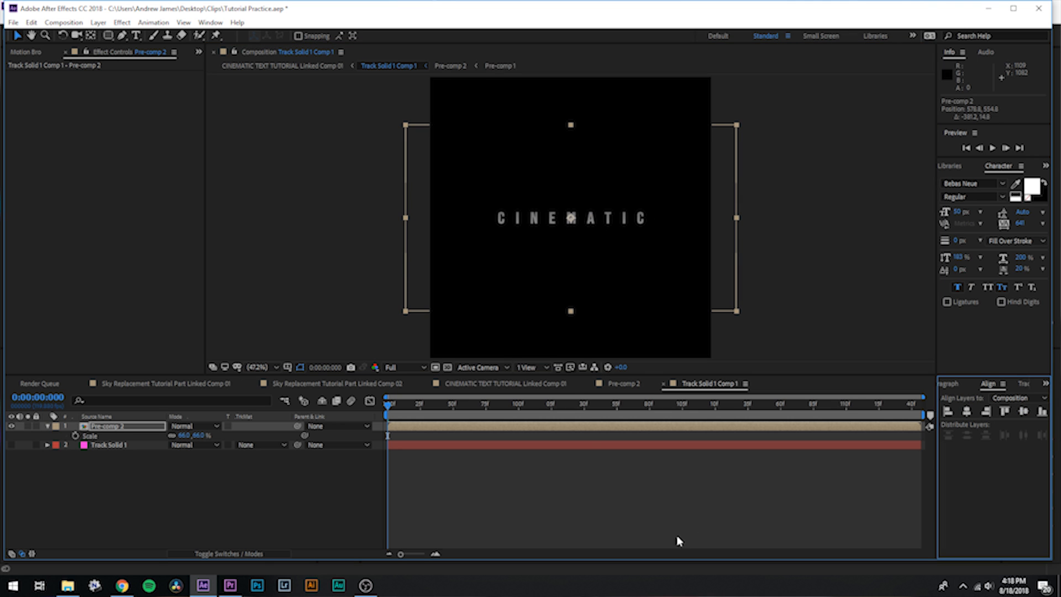
In the main composition, scale the track solid comp to 1043% and rotate it so CINEMATIC stands upright across the dock.
left_click(506, 383)
key("s")
left_click_drag(191, 435, 740, 453)
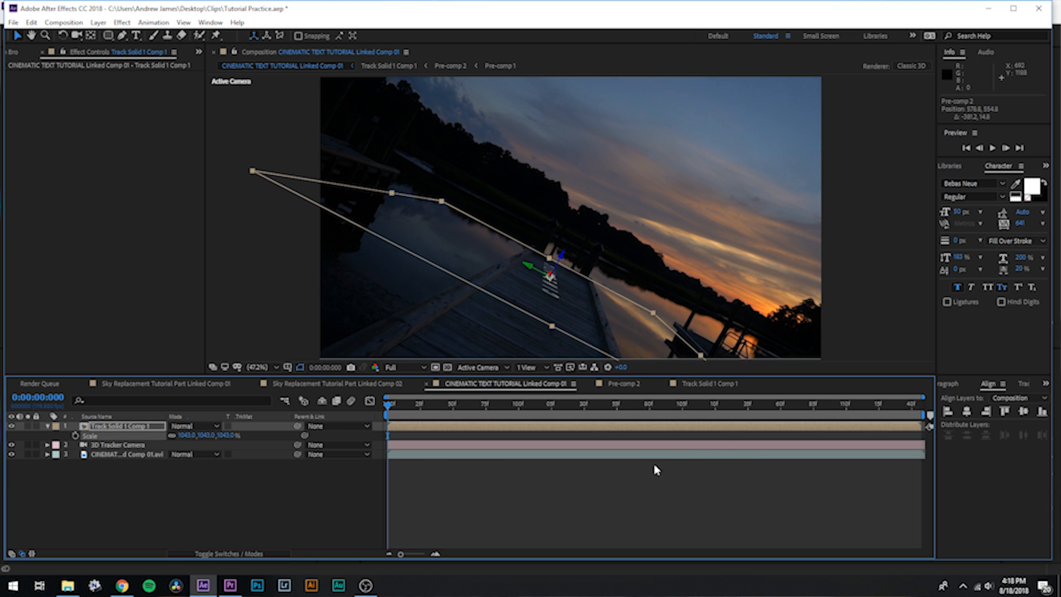
key("r")
left_click_drag(186, 455, 243, 455)
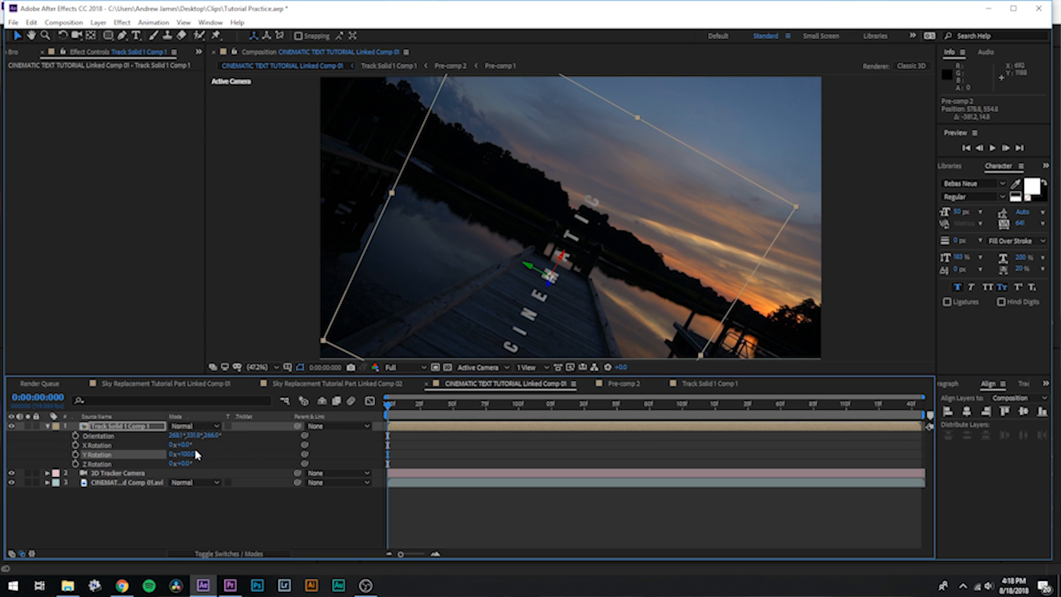
Adjust the track solid comp's scale to 1699% and preview the title over the moving dock footage.
key("s")
key("ctrl+z")
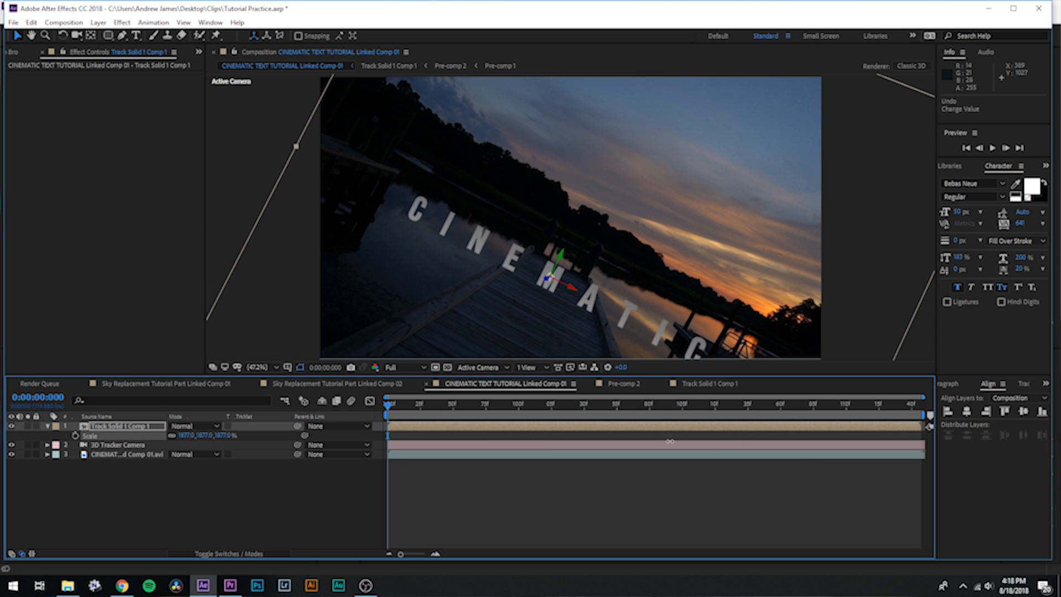
key("space")
key("space")
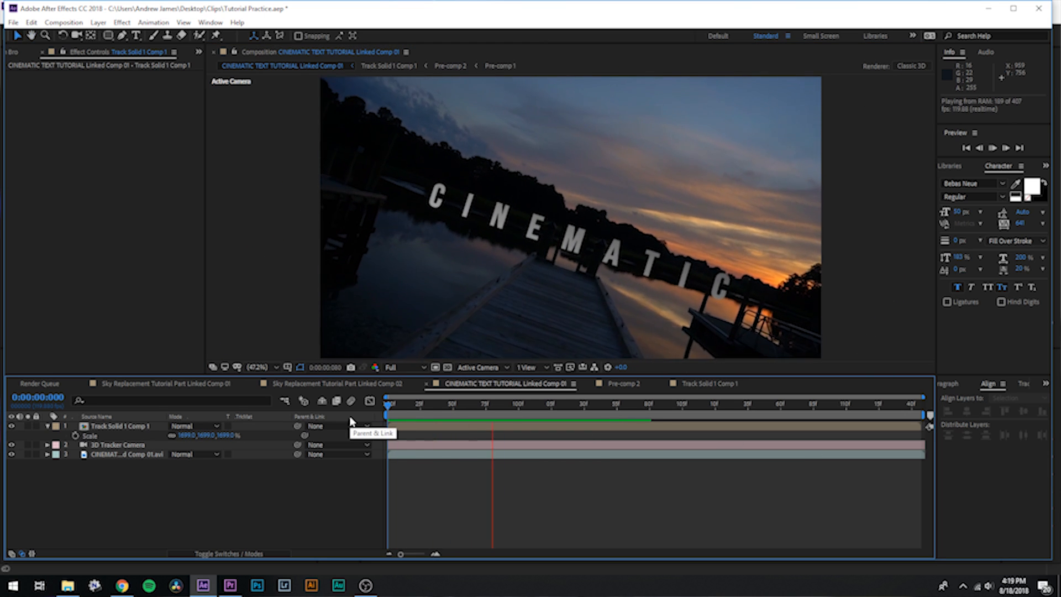